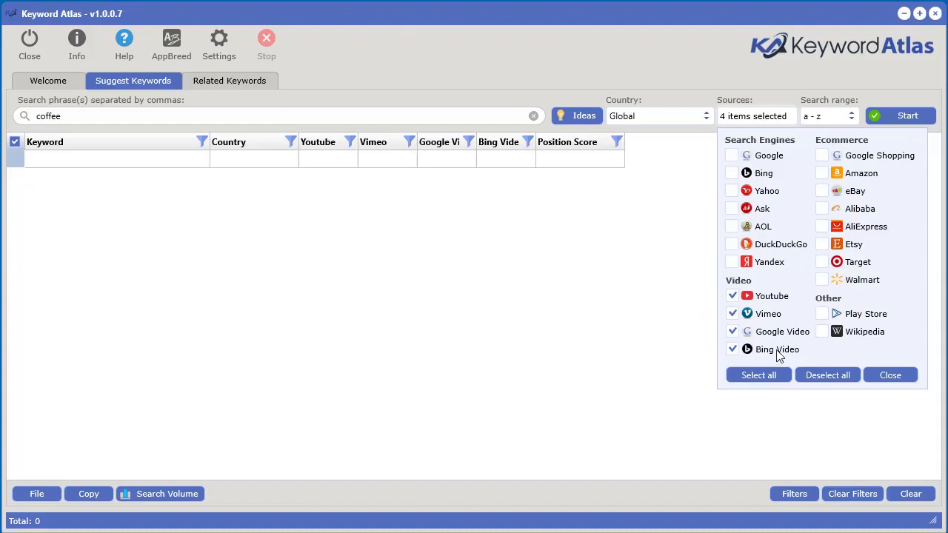
Step: Run the suggestion search for coffee on the four video sources and sort the results by Position Score, highest first
{"action": "left_click", "coordinate": [885, 437]}
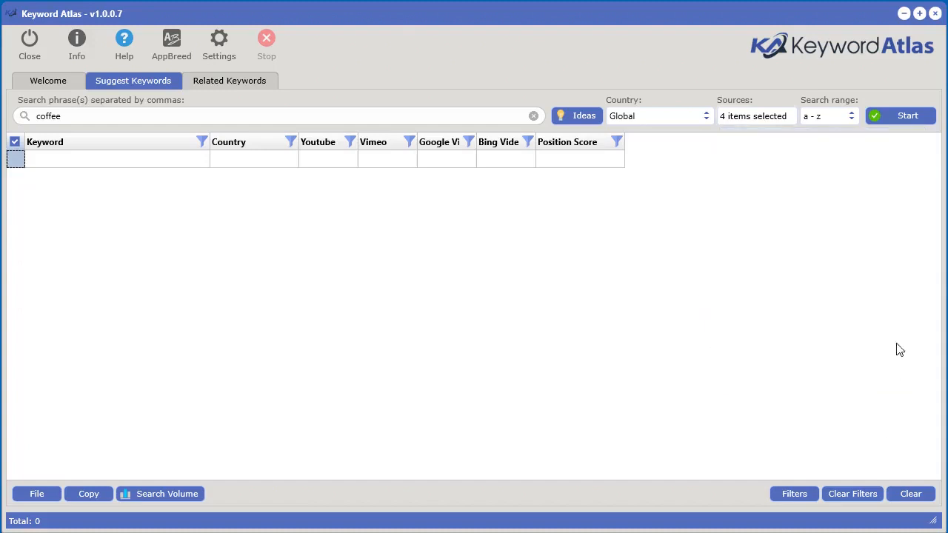
{"action": "left_click", "coordinate": [907, 120]}
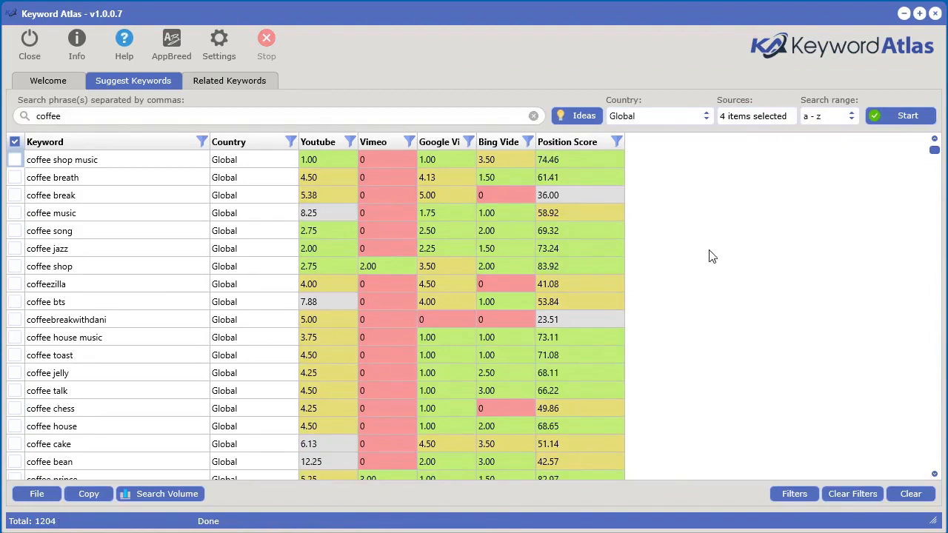
{"action": "left_click", "coordinate": [583, 144]}
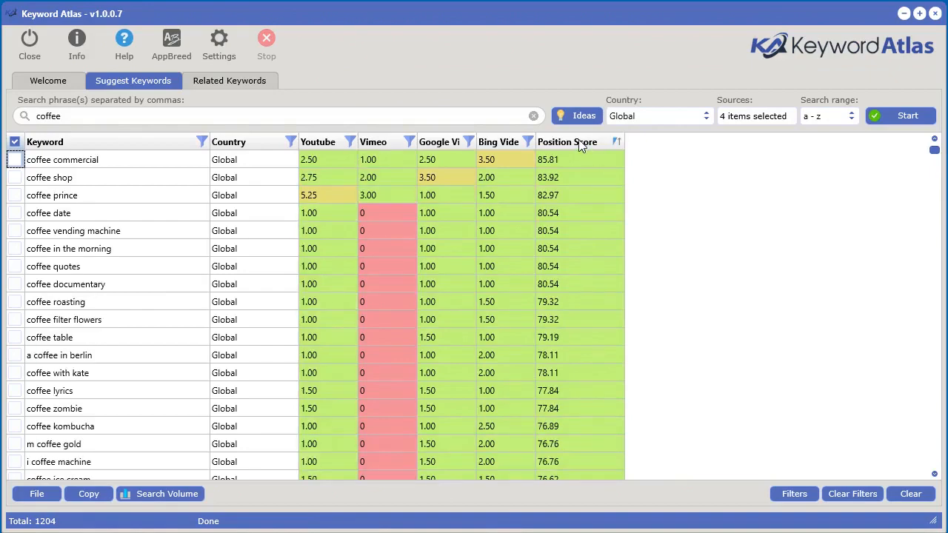
{"action": "left_click", "coordinate": [582, 144]}
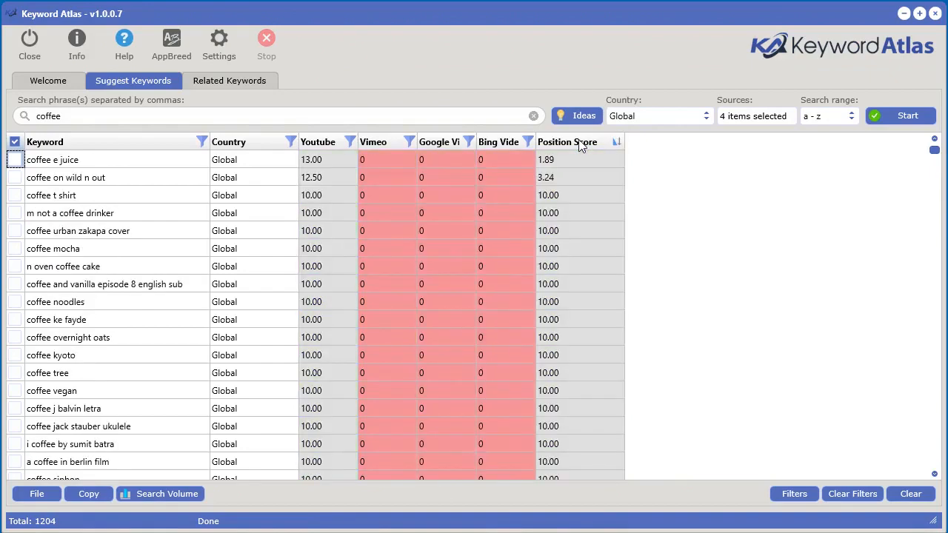
{"action": "left_click", "coordinate": [582, 144]}
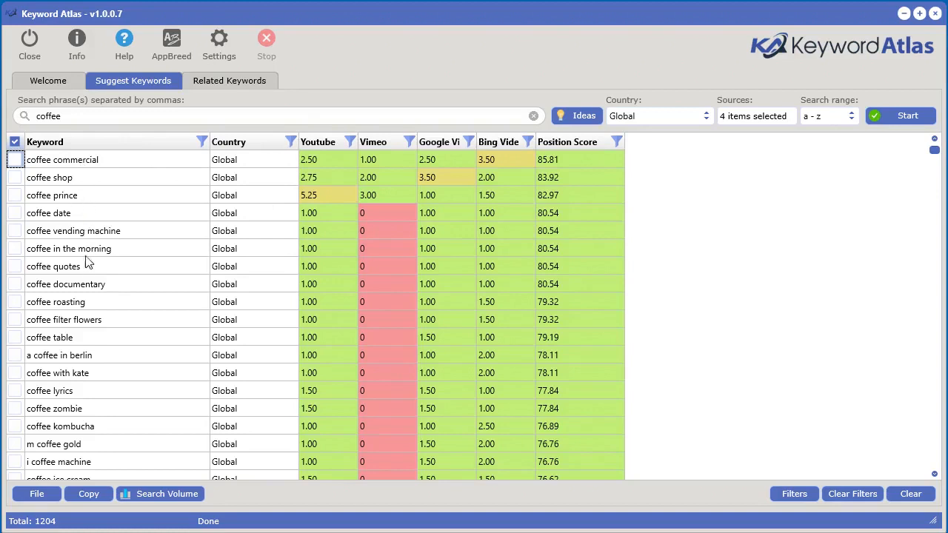
Step: Get the search volume sets for the suggested keywords and copy Set 1 for the StoryBase lookup at SearchVolume.io
{"action": "left_click", "coordinate": [89, 304]}
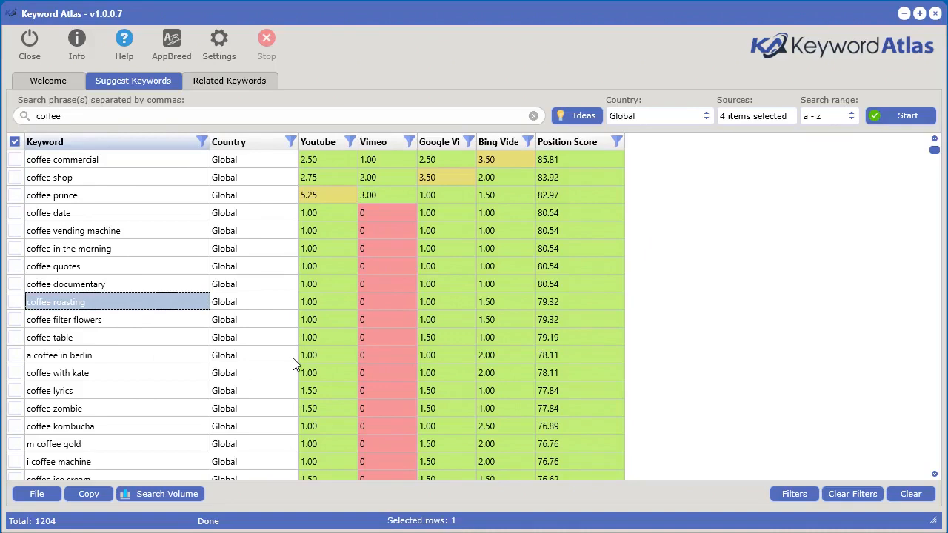
{"action": "left_click", "coordinate": [175, 501]}
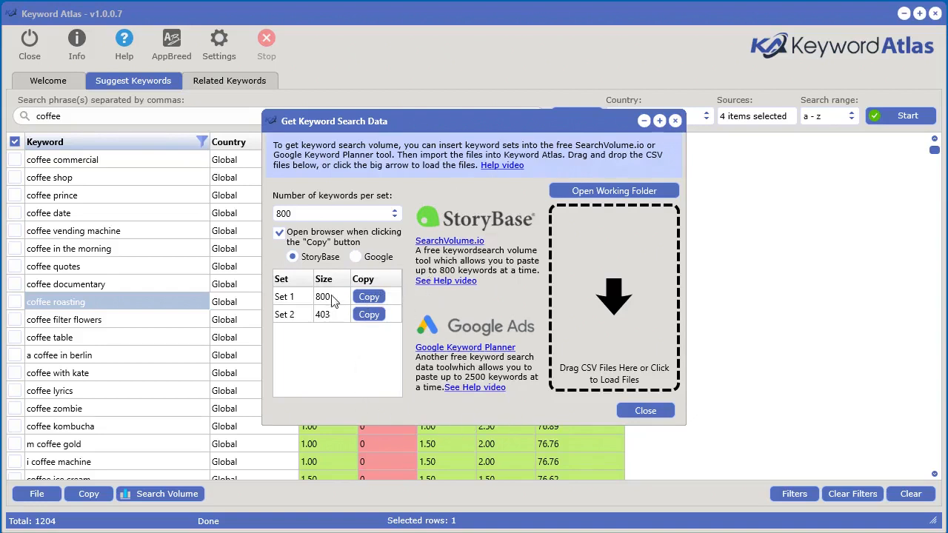
{"action": "left_click", "coordinate": [374, 298]}
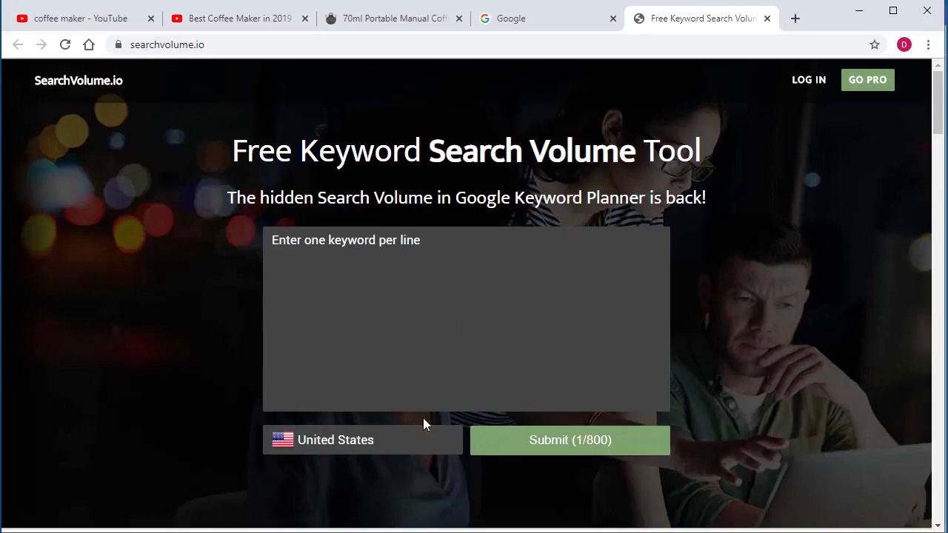
Step: Submit the copied keywords to the SearchVolume.io tool for the United States and download the results as CSV
{"action": "right_click", "coordinate": [349, 252]}
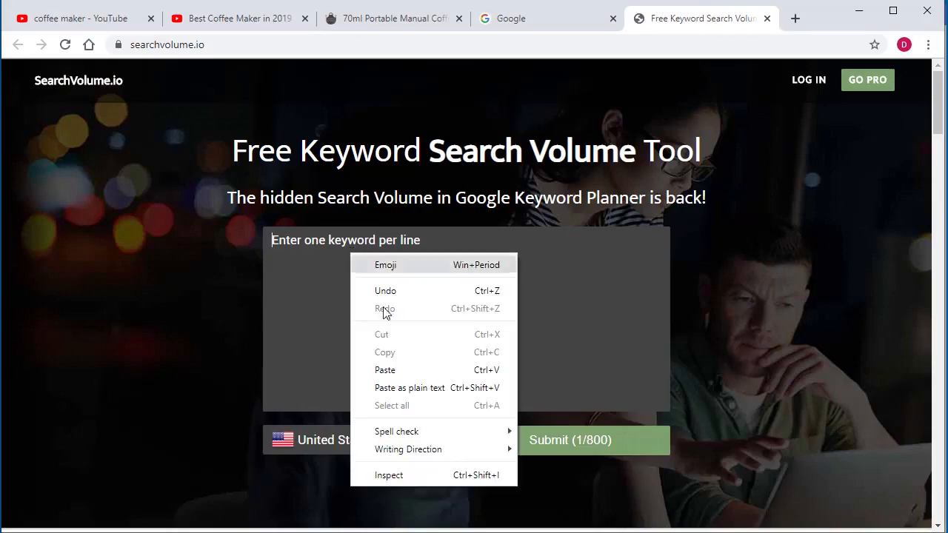
{"action": "left_click", "coordinate": [406, 370]}
{"action": "left_click", "coordinate": [561, 442]}
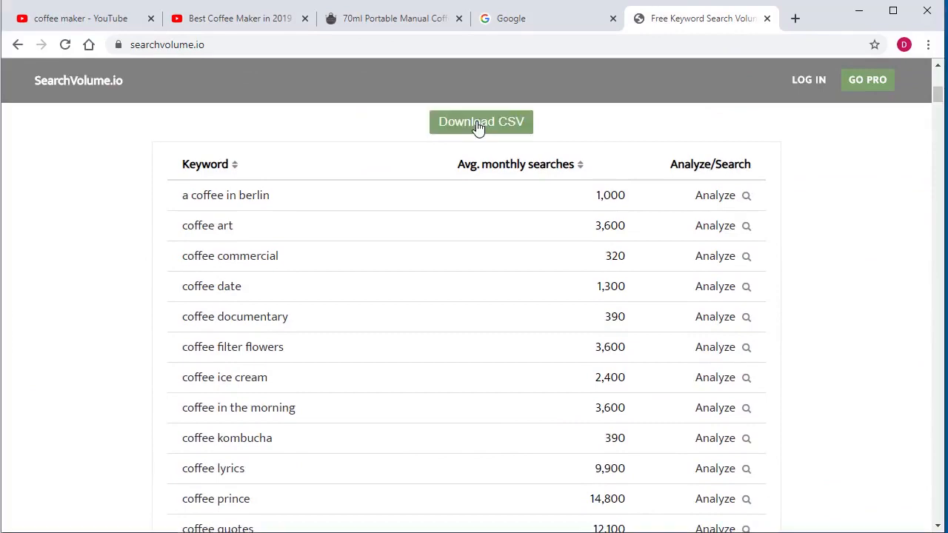
{"action": "left_click", "coordinate": [478, 124]}
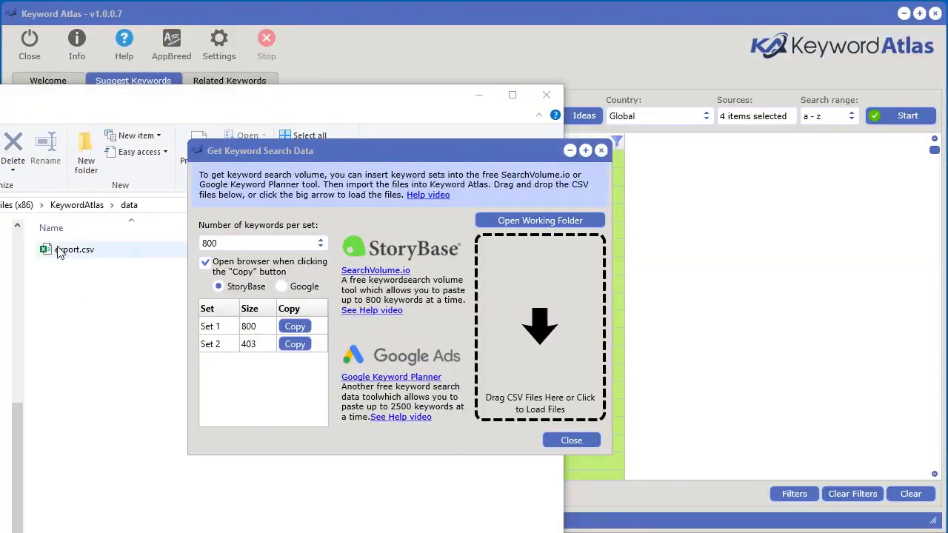
Step: Switch back to Keyword Atlas and load export.csv from the data folder into the keyword search data window
{"action": "left_click_drag", "start_coordinate": [59, 252], "coordinate": [537, 332]}
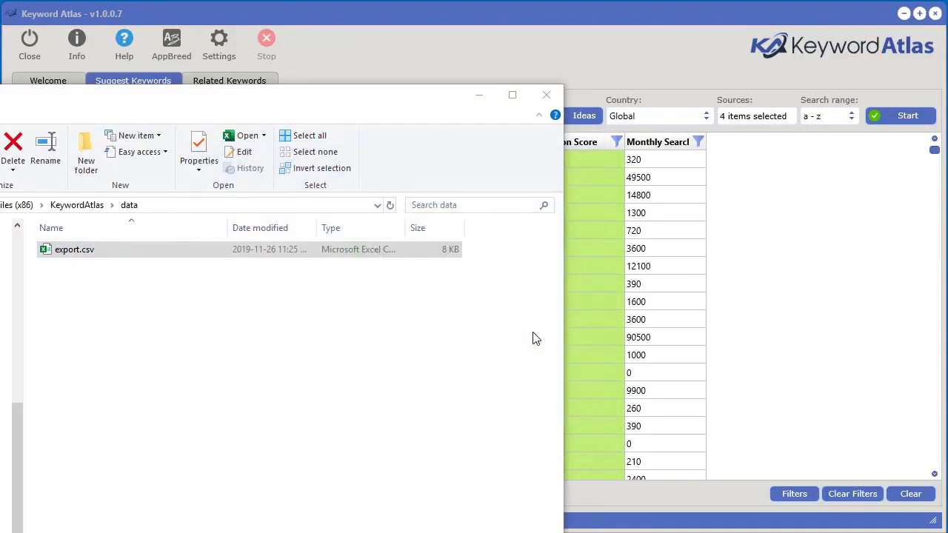
{"action": "left_click", "coordinate": [703, 44]}
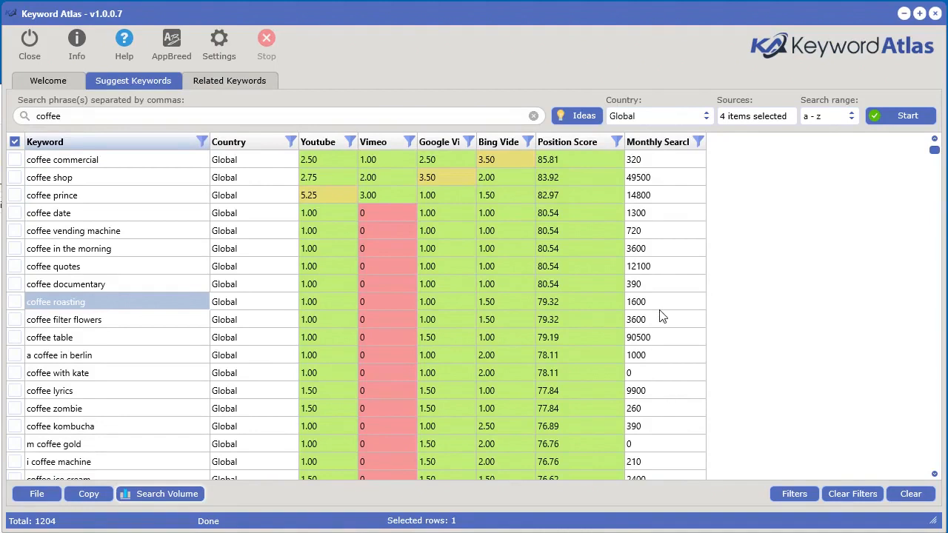
Step: Mark coffee shop, coffee roasting and coffee ice cream and send the selected keywords to the Related Keywords tool
{"action": "left_click", "coordinate": [15, 303]}
{"action": "scroll", "coordinate": [16, 182], "scroll_direction": "down", "scroll_amount": 2}
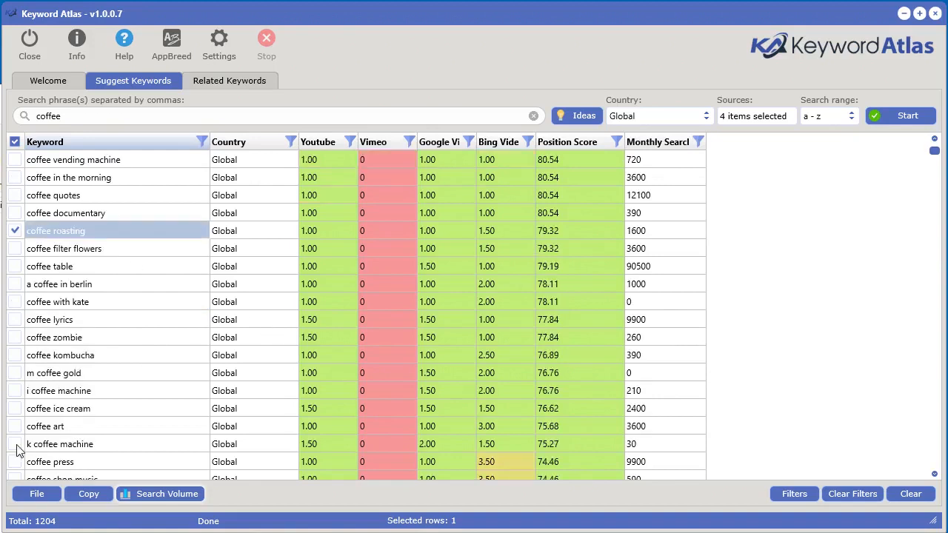
{"action": "left_click", "coordinate": [15, 409]}
{"action": "right_click", "coordinate": [145, 309]}
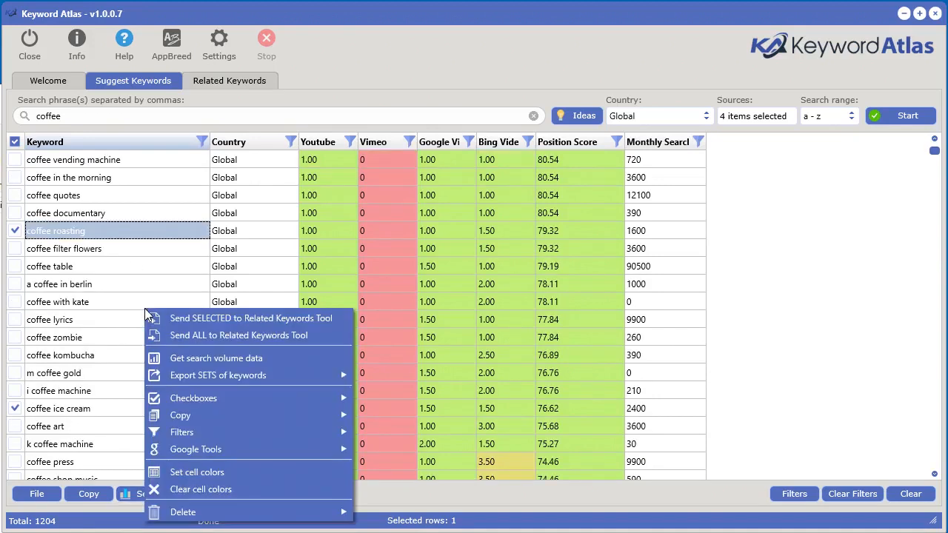
{"action": "left_click", "coordinate": [220, 320]}
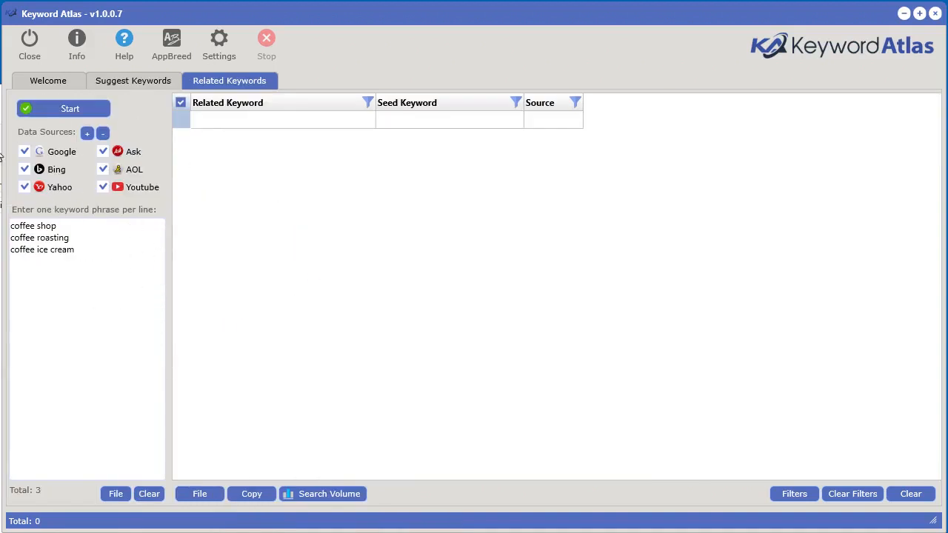
Step: Find related keywords for the three coffee phrases and copy Set 1 of the results for the StoryBase search volume lookup
{"action": "left_click", "coordinate": [74, 113]}
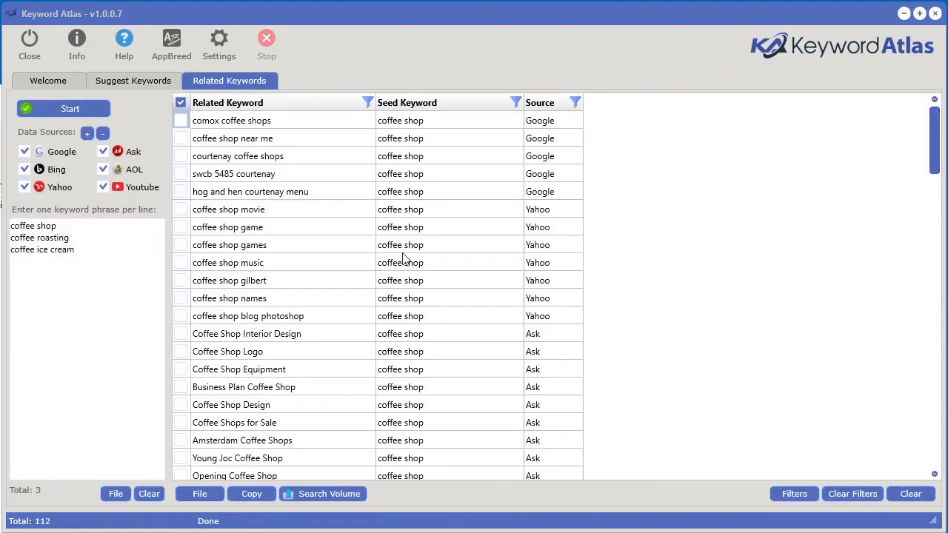
{"action": "left_click", "coordinate": [324, 493]}
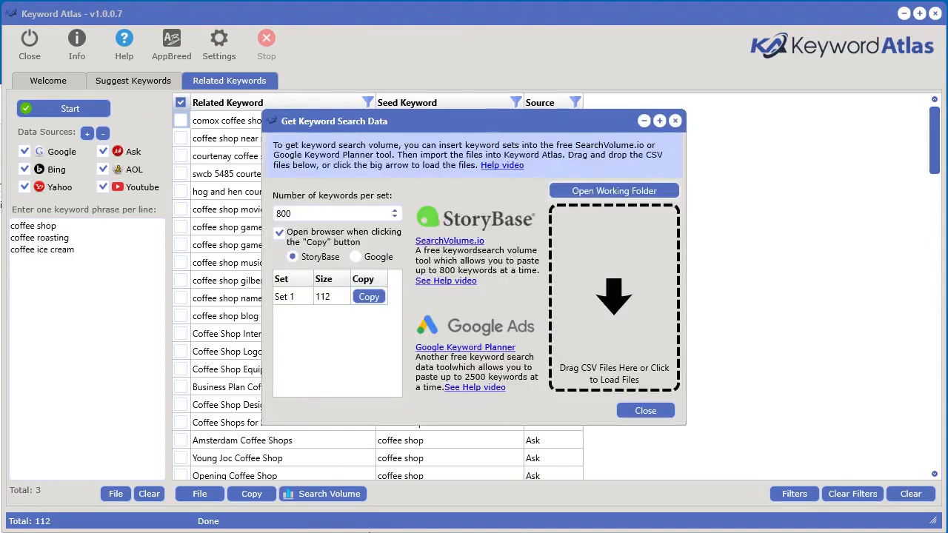
{"action": "left_click", "coordinate": [369, 297]}
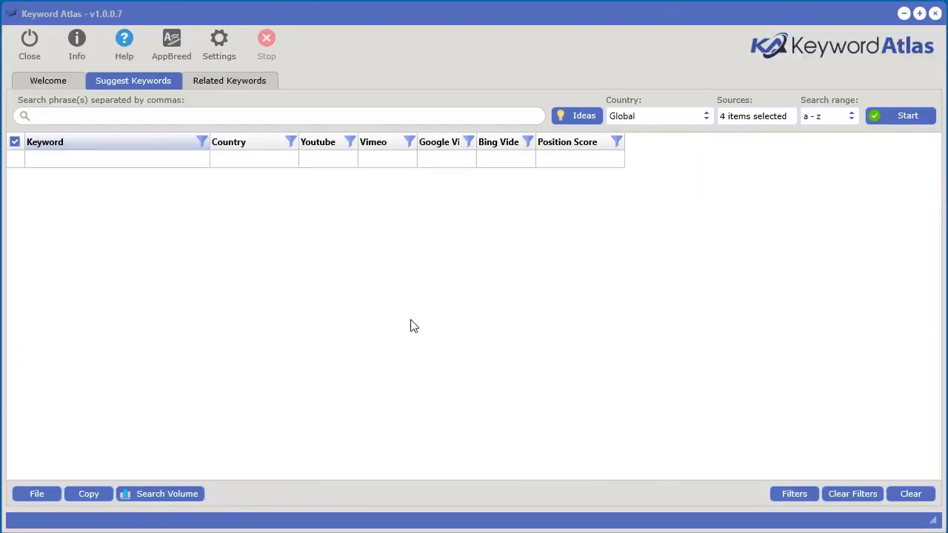
Step: Open the Idea Generator for suggested keywords and enter coffee mug as the singular and coffee mugs as the plural
{"action": "left_click", "coordinate": [578, 116]}
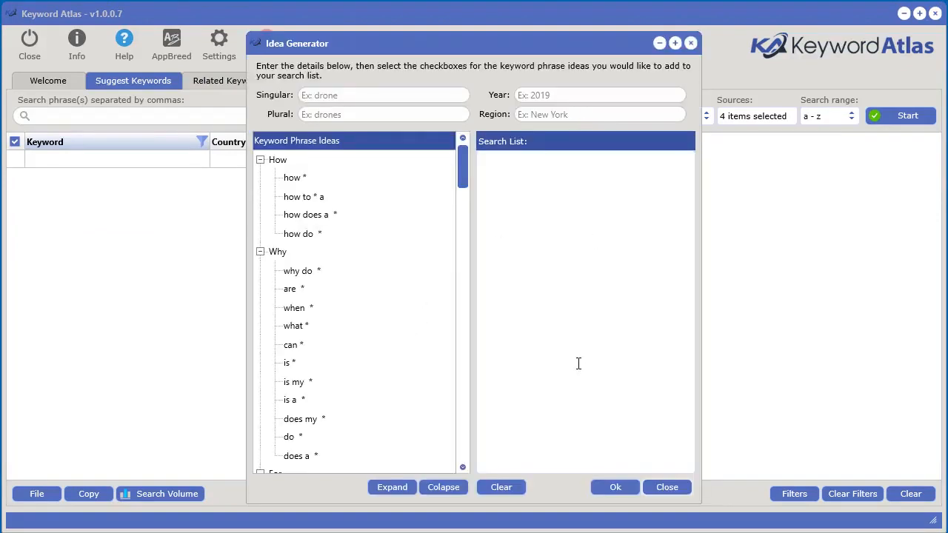
{"action": "left_click", "coordinate": [315, 96]}
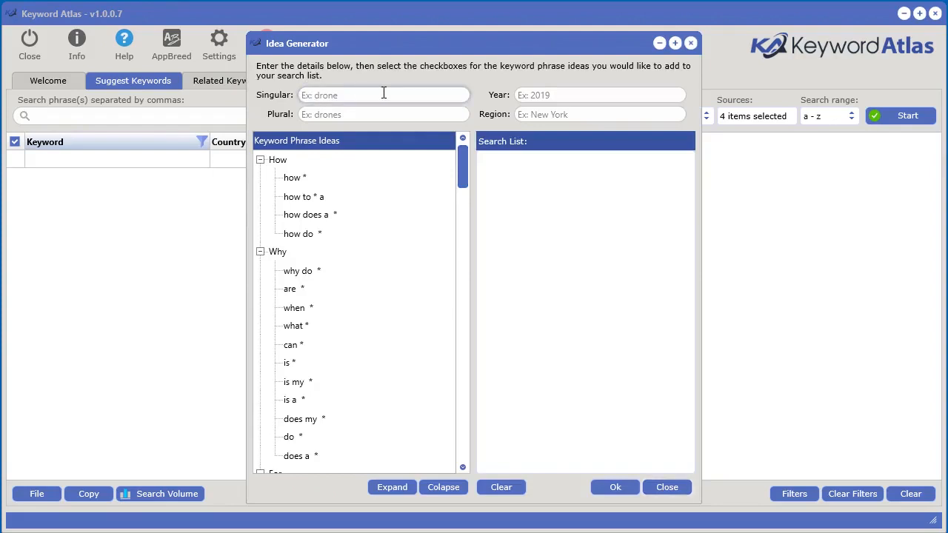
{"action": "type", "text": "coffee mug"}
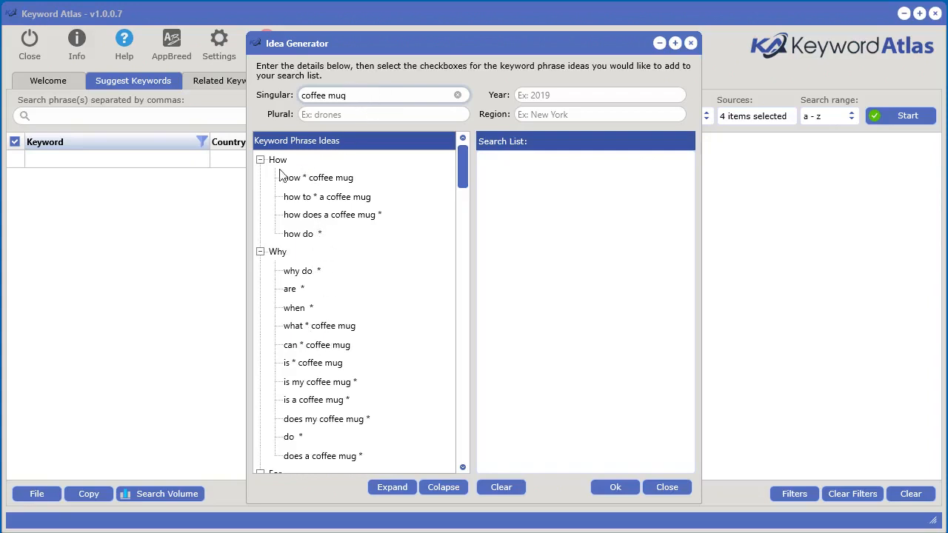
{"action": "left_click", "coordinate": [347, 115]}
{"action": "key", "text": "ctrl+v"}
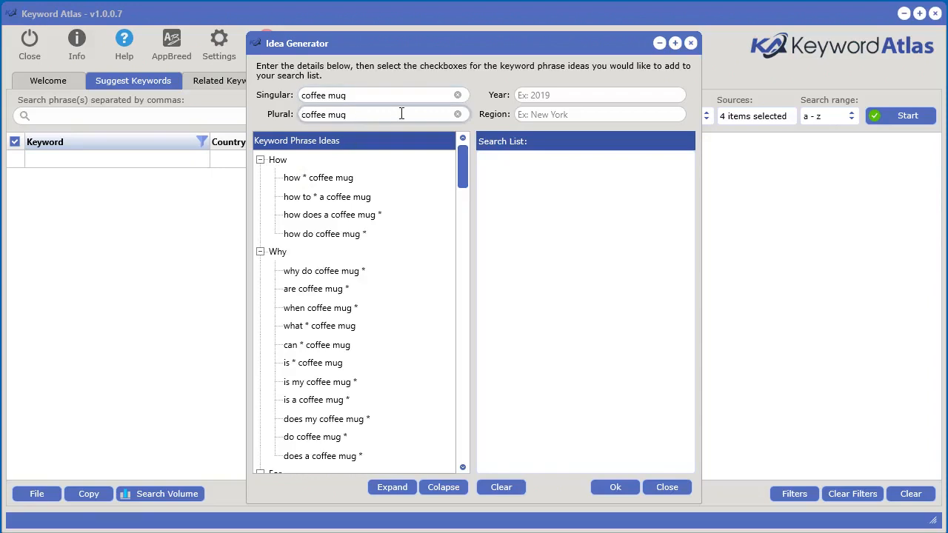
{"action": "type", "text": "s"}
Step: Set the idea year to 2019 and the region to New York
{"action": "left_click", "coordinate": [566, 95]}
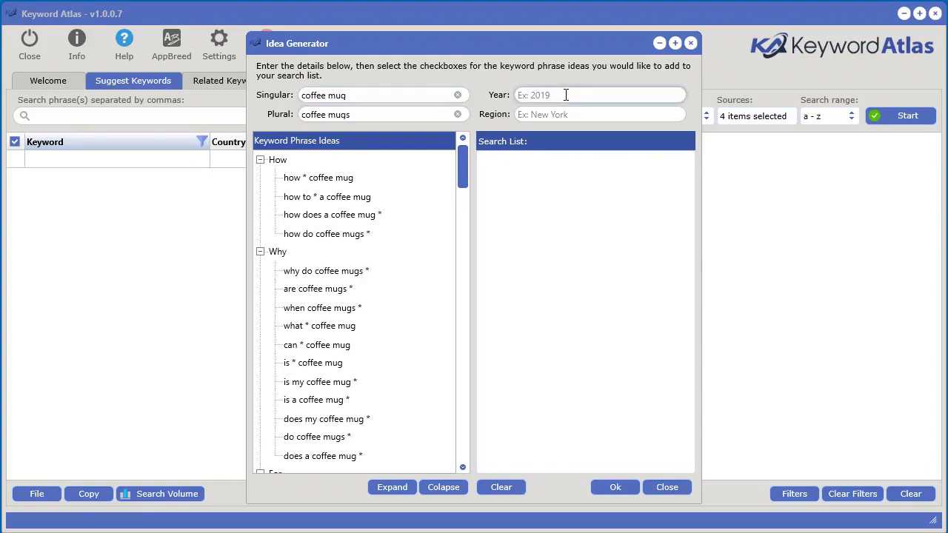
{"action": "type", "text": "2019"}
{"action": "left_click", "coordinate": [576, 114]}
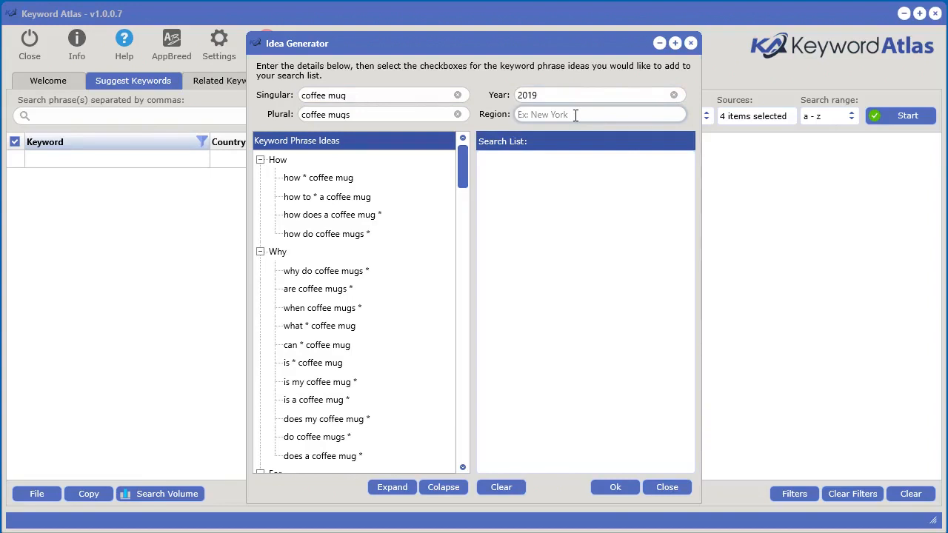
{"action": "type", "text": "Park"}
{"action": "key", "text": "BackSpace"}
{"action": "type", "text": "New York"}
Step: Add the Best and Top idea "best coffee mugs for *" to the search phrases and start the suggestion search
{"action": "left_click_drag", "start_coordinate": [461, 190], "coordinate": [450, 167]}
{"action": "left_click", "coordinate": [443, 486]}
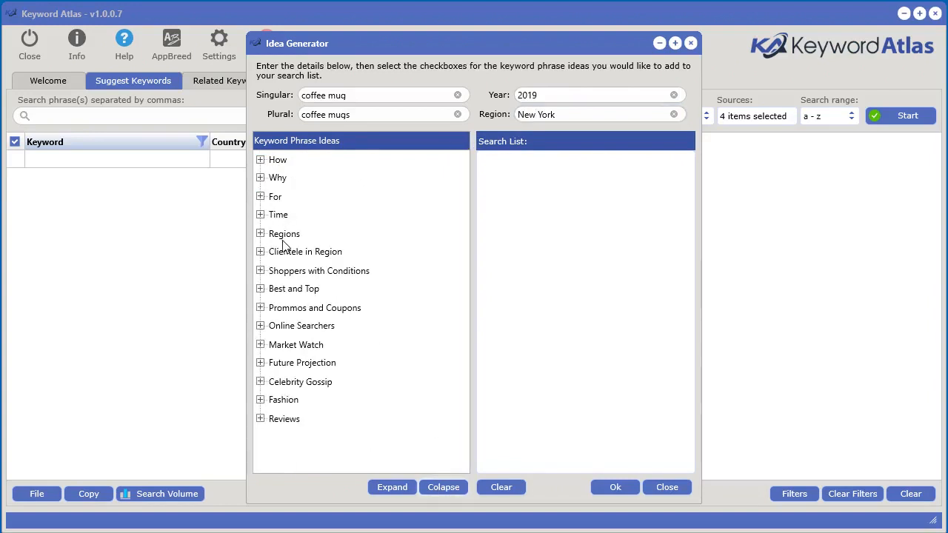
{"action": "left_click", "coordinate": [260, 290]}
{"action": "left_click", "coordinate": [307, 309]}
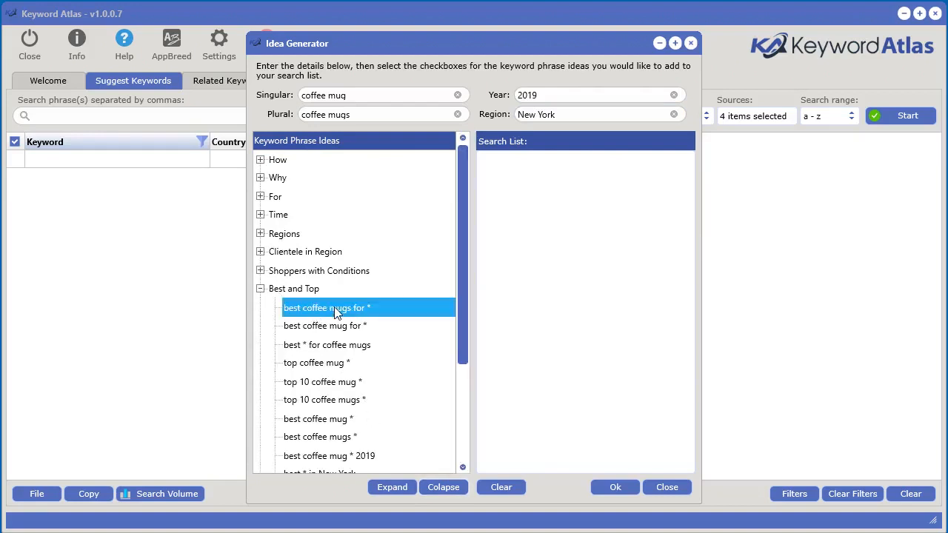
{"action": "double_click", "coordinate": [335, 309]}
{"action": "left_click", "coordinate": [616, 488]}
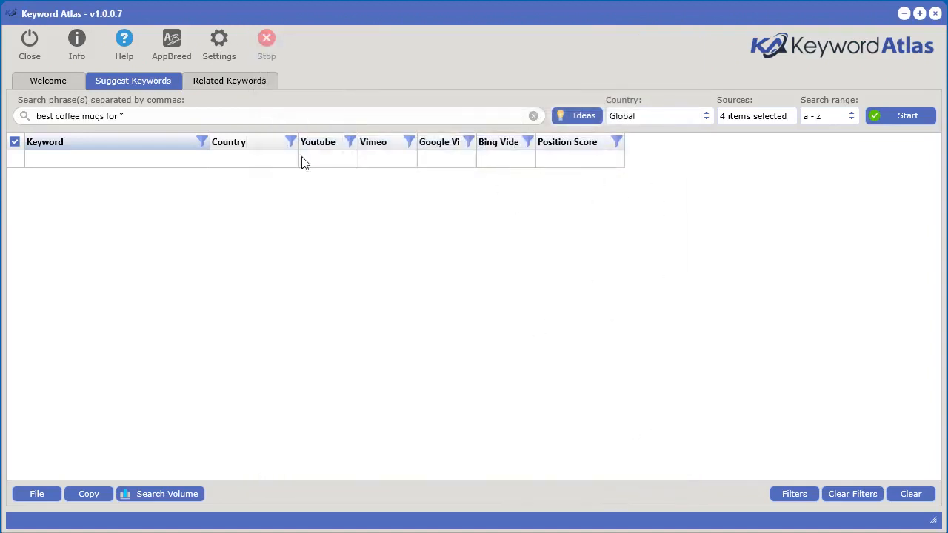
{"action": "left_click", "coordinate": [922, 117]}
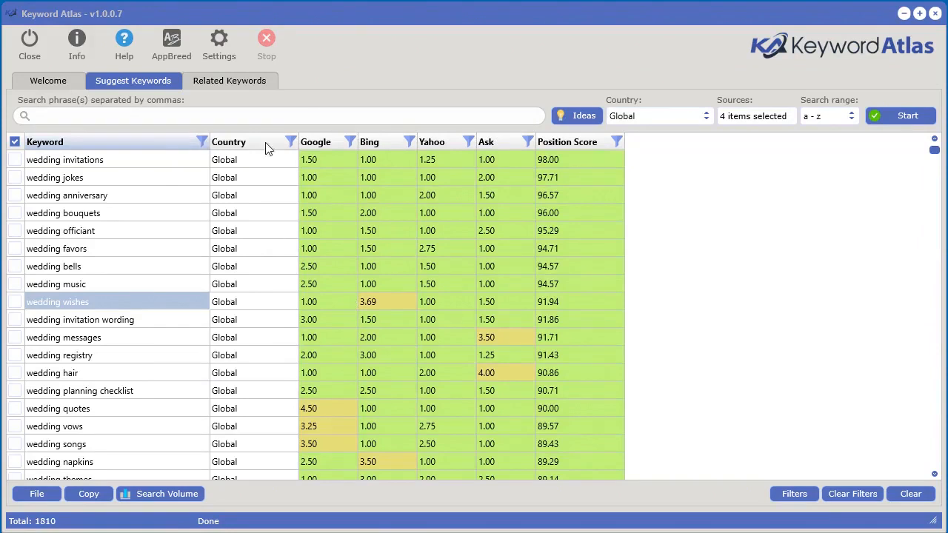
Step: Filter the Keyword column of the wedding results to phrases containing music
{"action": "left_click", "coordinate": [201, 142]}
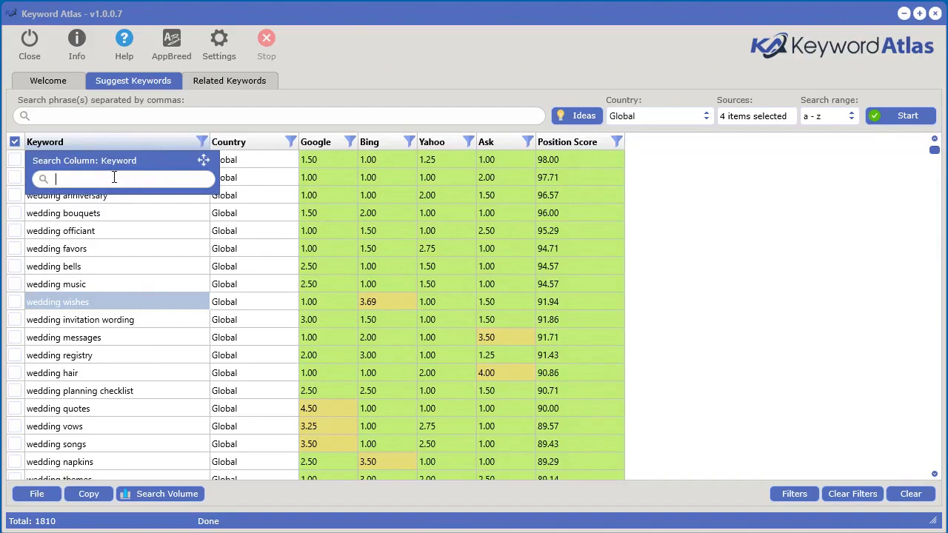
{"action": "type", "text": "music"}
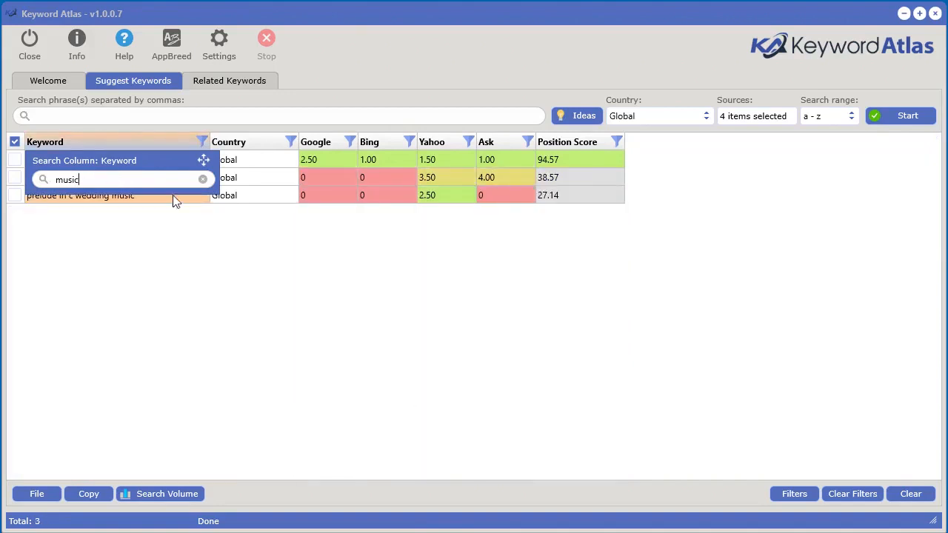
{"action": "left_click", "coordinate": [165, 215]}
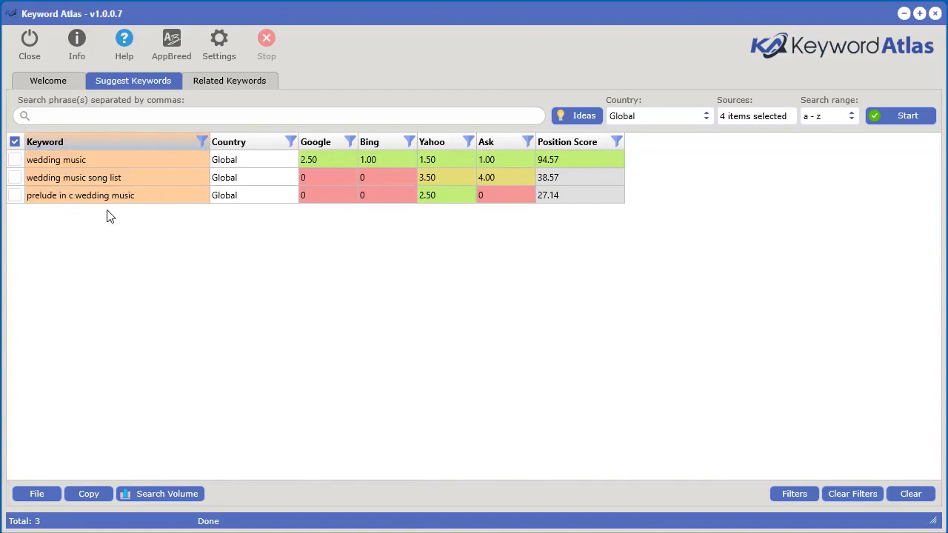
Step: Clear the Keyword column filter and limit the results to a Position Score greater than 50
{"action": "left_click", "coordinate": [200, 140]}
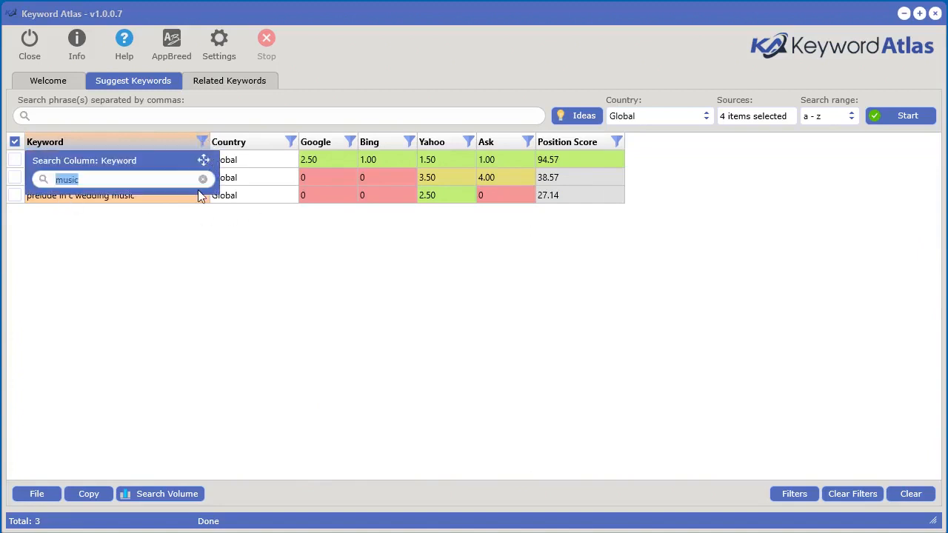
{"action": "left_click", "coordinate": [202, 180]}
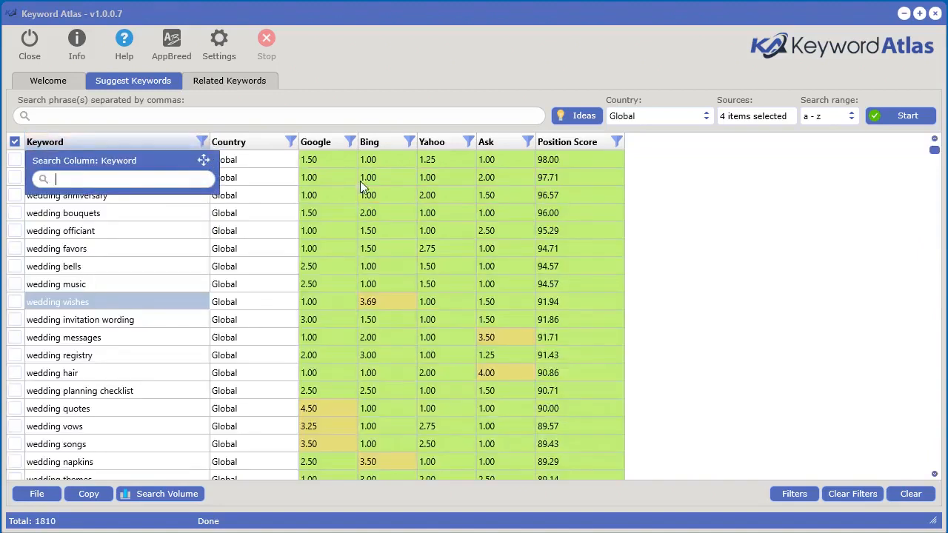
{"action": "left_click", "coordinate": [618, 141]}
{"action": "left_click", "coordinate": [586, 230]}
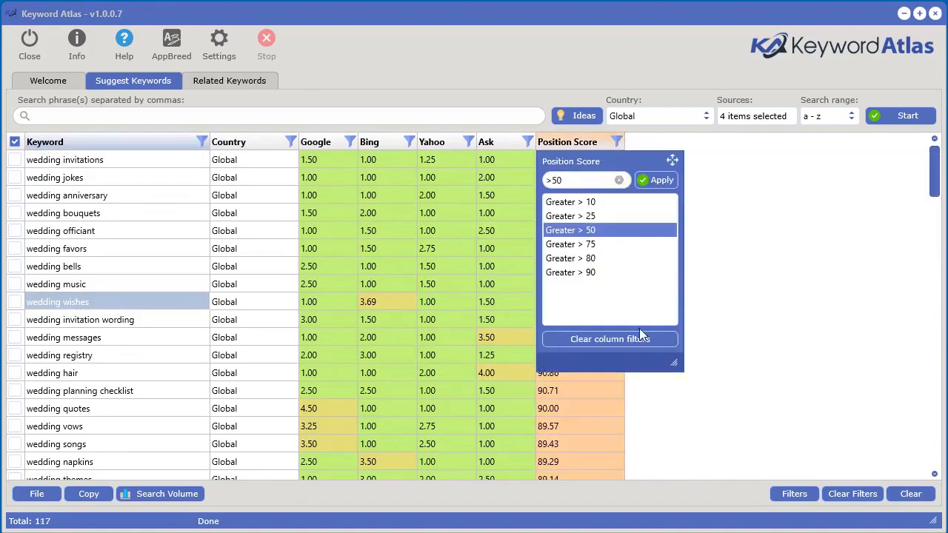
Step: Limit the wedding results to a Position Score greater than 75, try greater than 200, and clear the column filter
{"action": "left_click", "coordinate": [585, 243]}
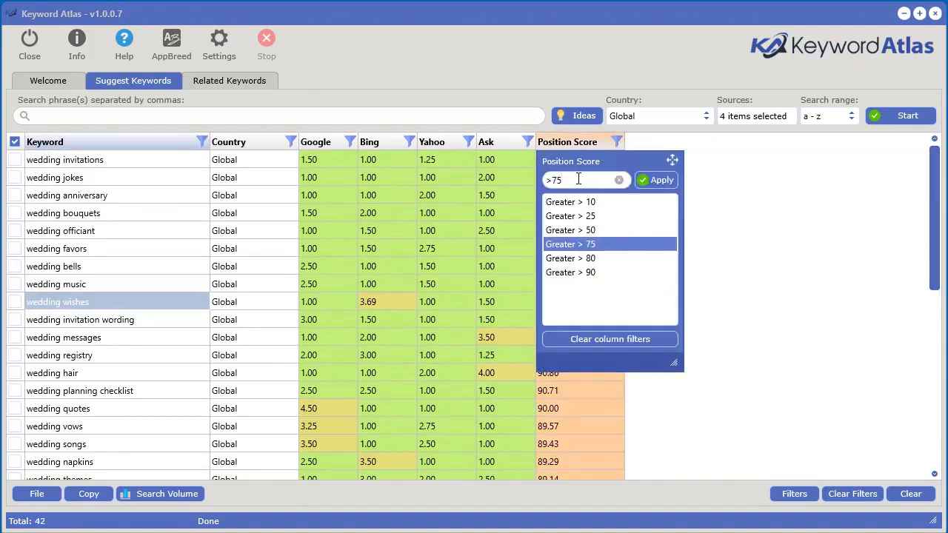
{"action": "key", "text": "BackSpace"}
{"action": "key", "text": "BackSpace"}
{"action": "type", "text": "200"}
{"action": "left_click", "coordinate": [649, 183]}
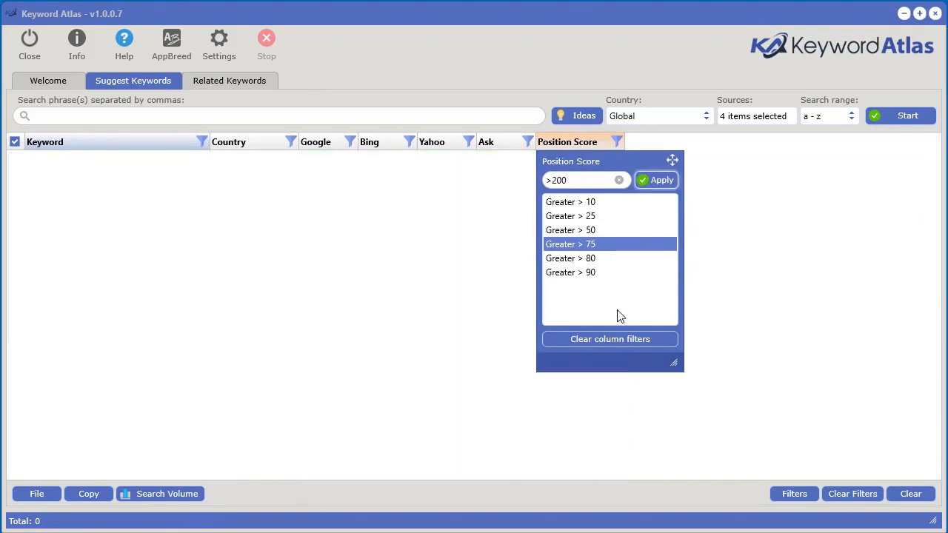
{"action": "left_click", "coordinate": [590, 342]}
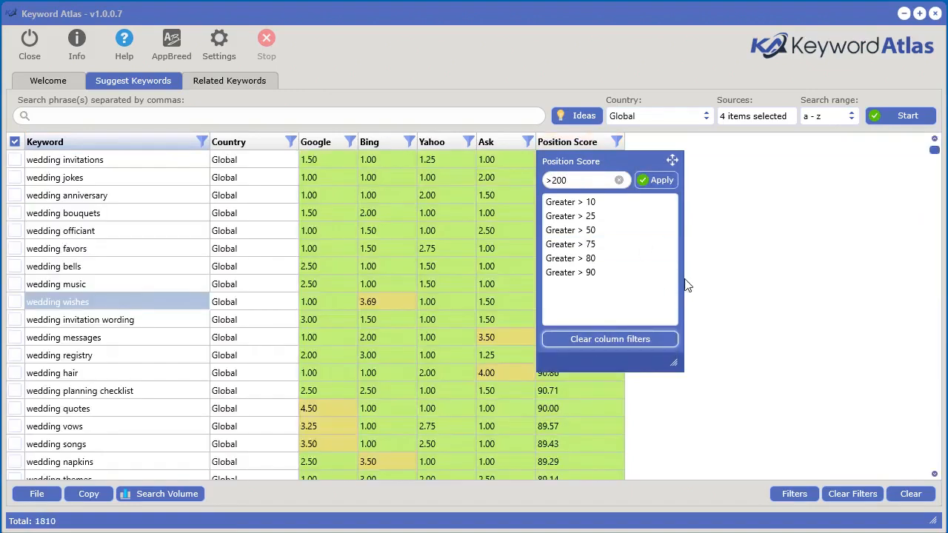
Step: Bring up the Filters window beside the results, limit the Bing column to less than 8, and close the window
{"action": "left_click", "coordinate": [796, 494]}
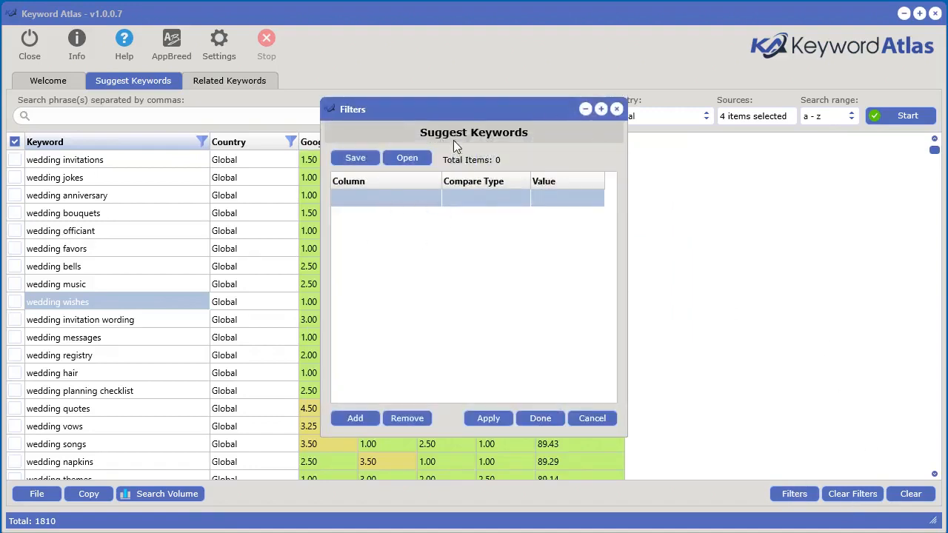
{"action": "left_click_drag", "start_coordinate": [498, 115], "coordinate": [835, 155]}
{"action": "left_click", "coordinate": [409, 141]}
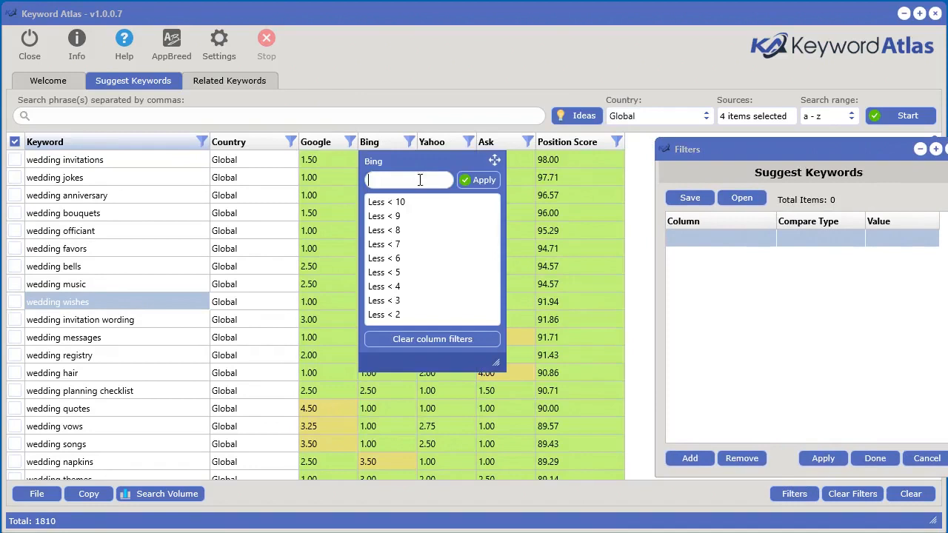
{"action": "left_click", "coordinate": [398, 231]}
{"action": "left_click", "coordinate": [947, 149]}
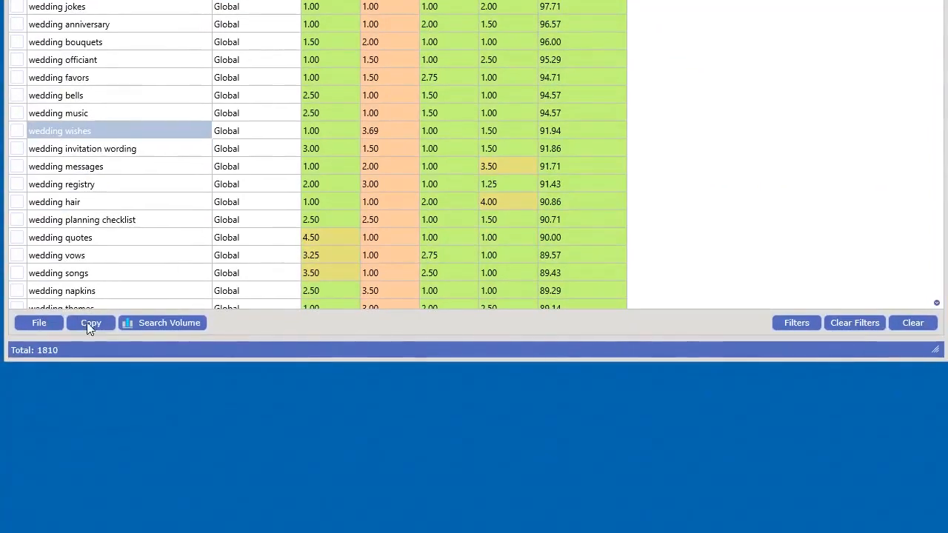
Step: Open the export of keyword sets for all keywords and place its window over the results
{"action": "left_click", "coordinate": [89, 495]}
{"action": "mouse_move", "coordinate": [141, 393]}
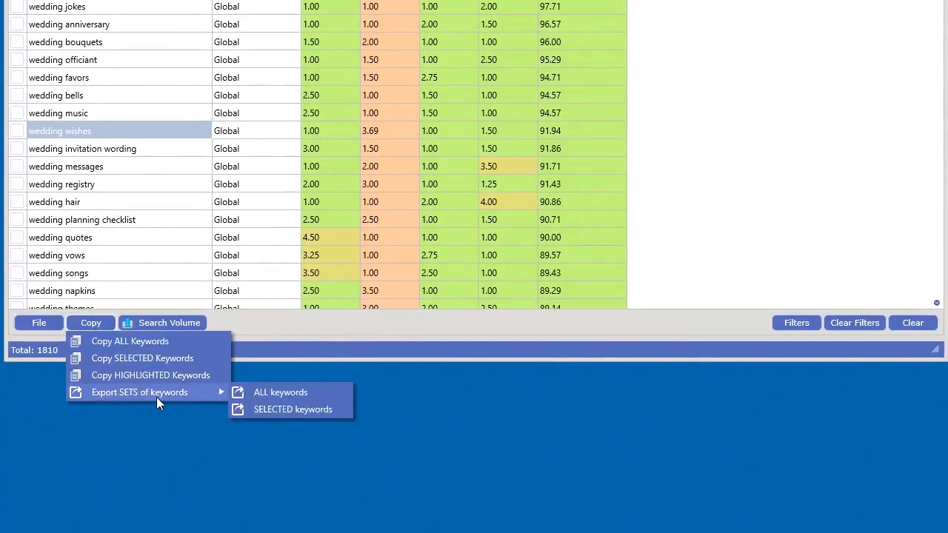
{"action": "left_click", "coordinate": [272, 393]}
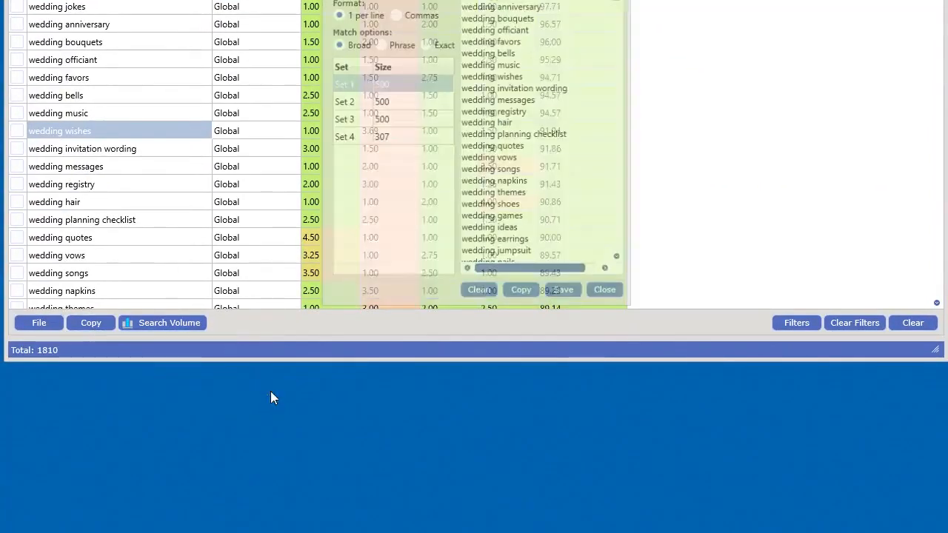
{"action": "left_click_drag", "start_coordinate": [515, 0], "coordinate": [475, 38]}
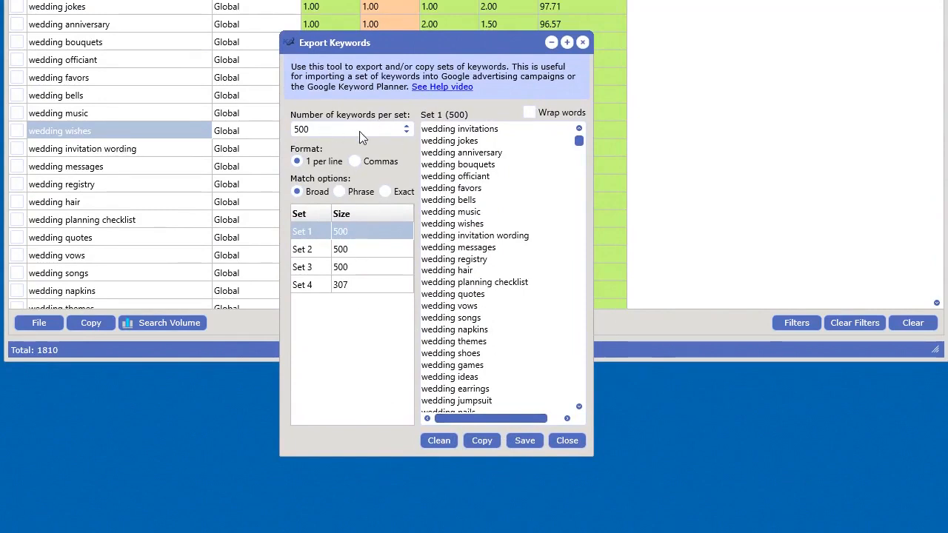
Step: Preview the keywords in Sets 2, 3 and 4 and return to Set 1
{"action": "left_click", "coordinate": [368, 250]}
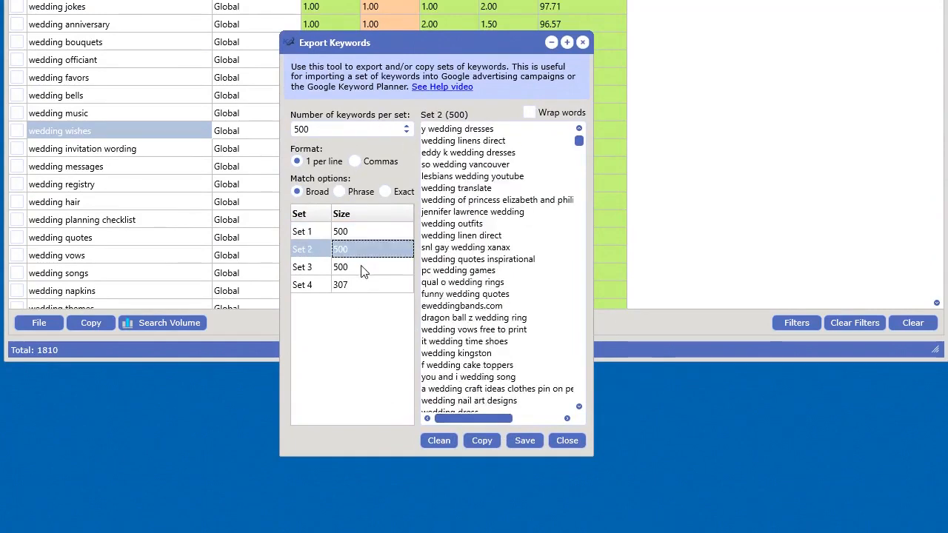
{"action": "left_click", "coordinate": [364, 269]}
{"action": "left_click", "coordinate": [361, 289]}
{"action": "left_click", "coordinate": [353, 232]}
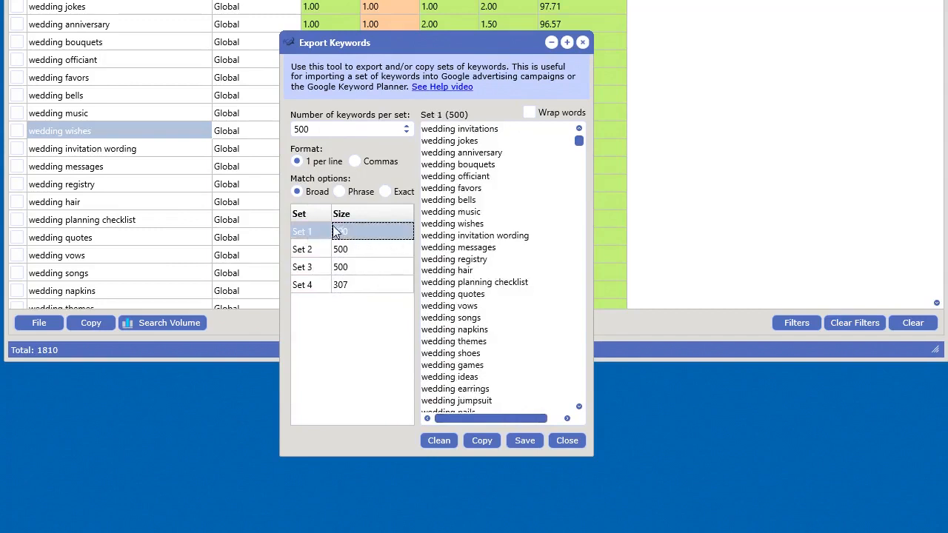
Step: Preview Set 1 in Commas format and with Phrase and Exact matching, restoring 1 per line and Broad
{"action": "left_click", "coordinate": [357, 162]}
{"action": "left_click", "coordinate": [319, 164]}
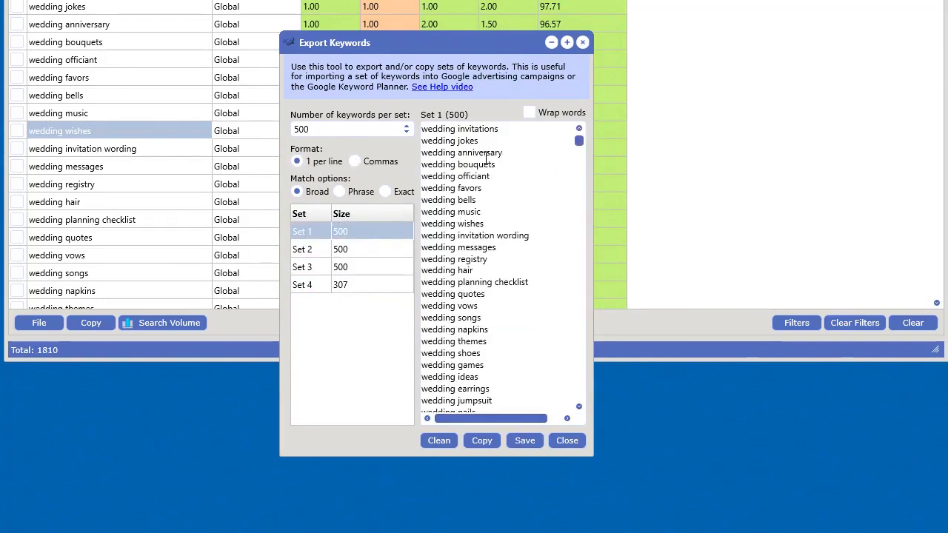
{"action": "left_click", "coordinate": [341, 192]}
{"action": "left_click", "coordinate": [386, 192]}
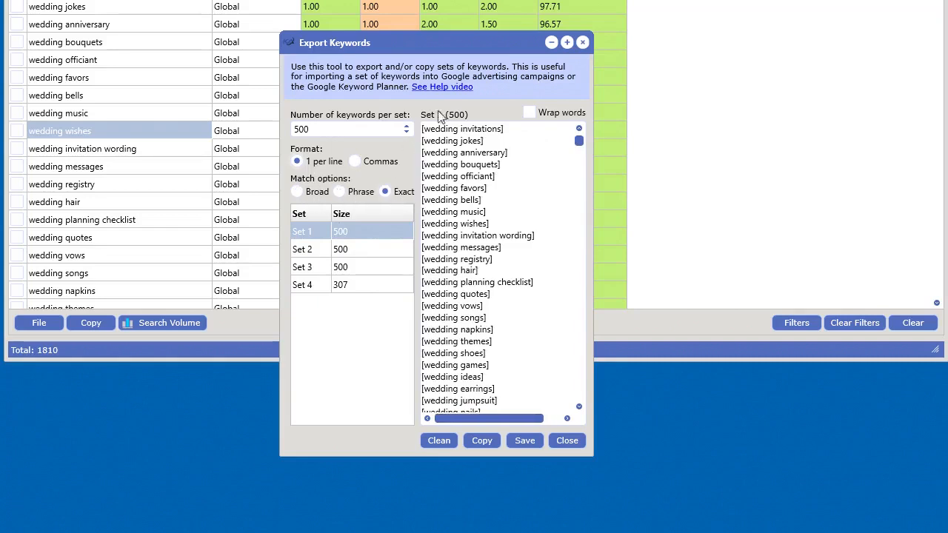
{"action": "left_click", "coordinate": [297, 192]}
Step: Preview Set 2, select Set 3 and set its match option to Phrase
{"action": "left_click", "coordinate": [360, 249]}
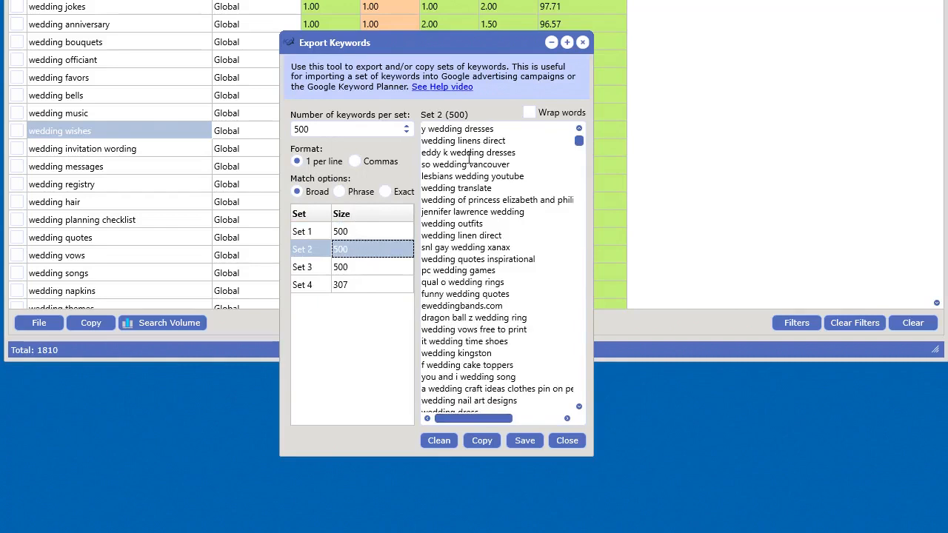
{"action": "left_click", "coordinate": [375, 270]}
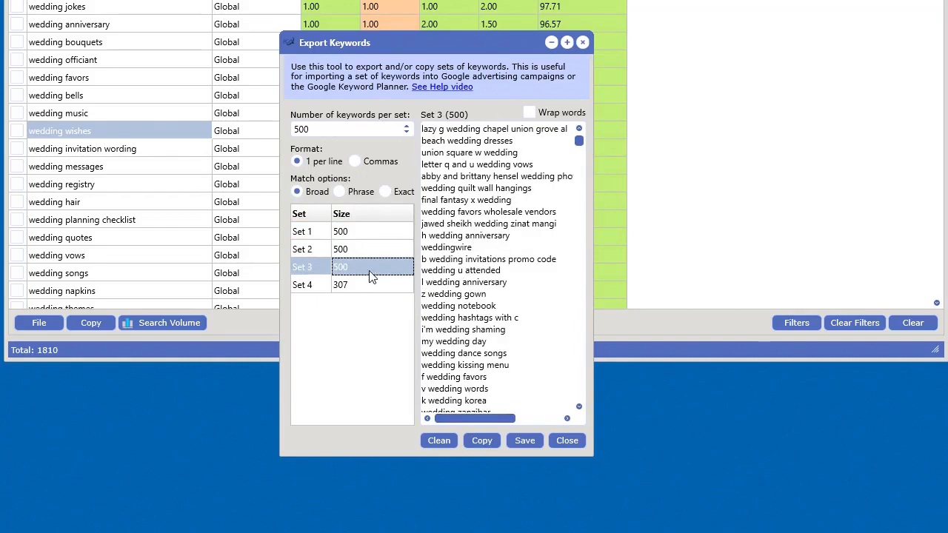
{"action": "left_click", "coordinate": [340, 192]}
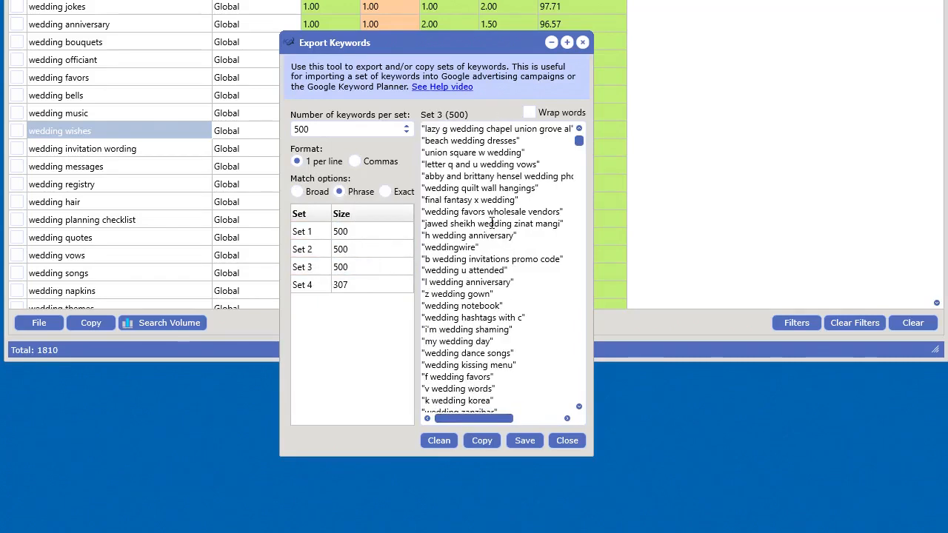
{"action": "left_click_drag", "start_coordinate": [458, 41], "coordinate": [449, 32]}
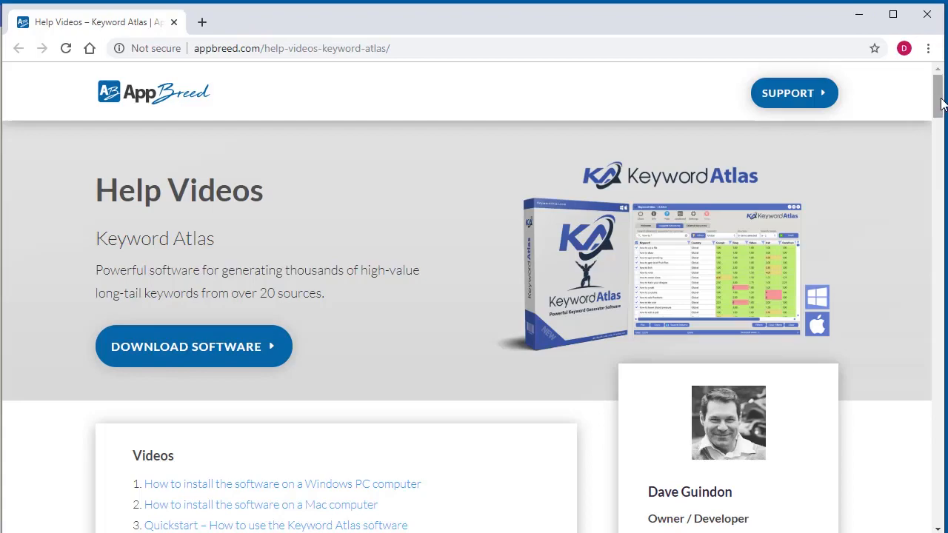
Step: Look through the Keyword Atlas help videos page in the web browser
{"action": "left_click_drag", "start_coordinate": [941, 103], "coordinate": [941, 363]}
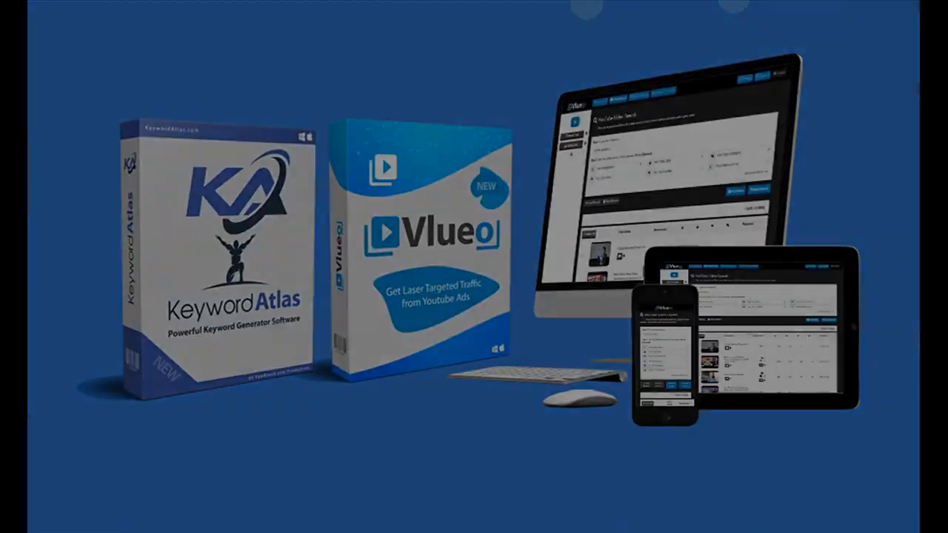